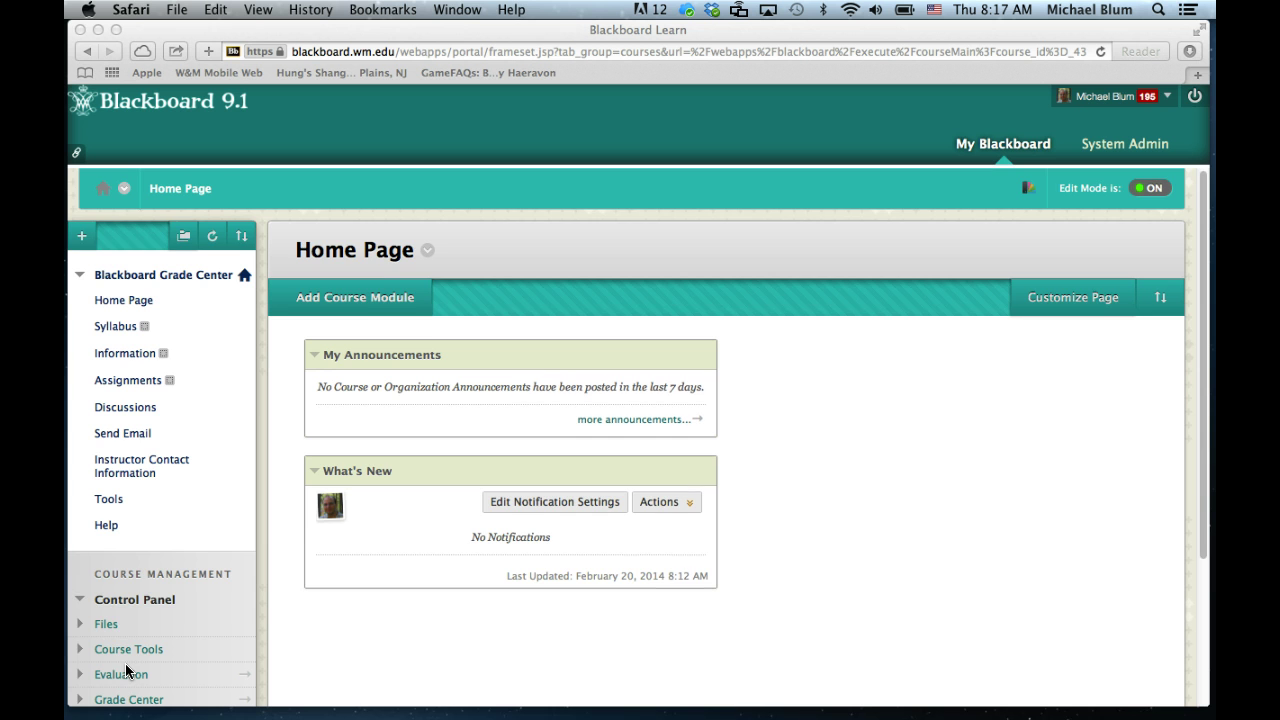
Step: Expand Grade Center in the Control Panel and go to the Full Grade Center
{"action": "scroll", "coordinate": [126, 670], "scroll_direction": "down", "scroll_amount": 4}
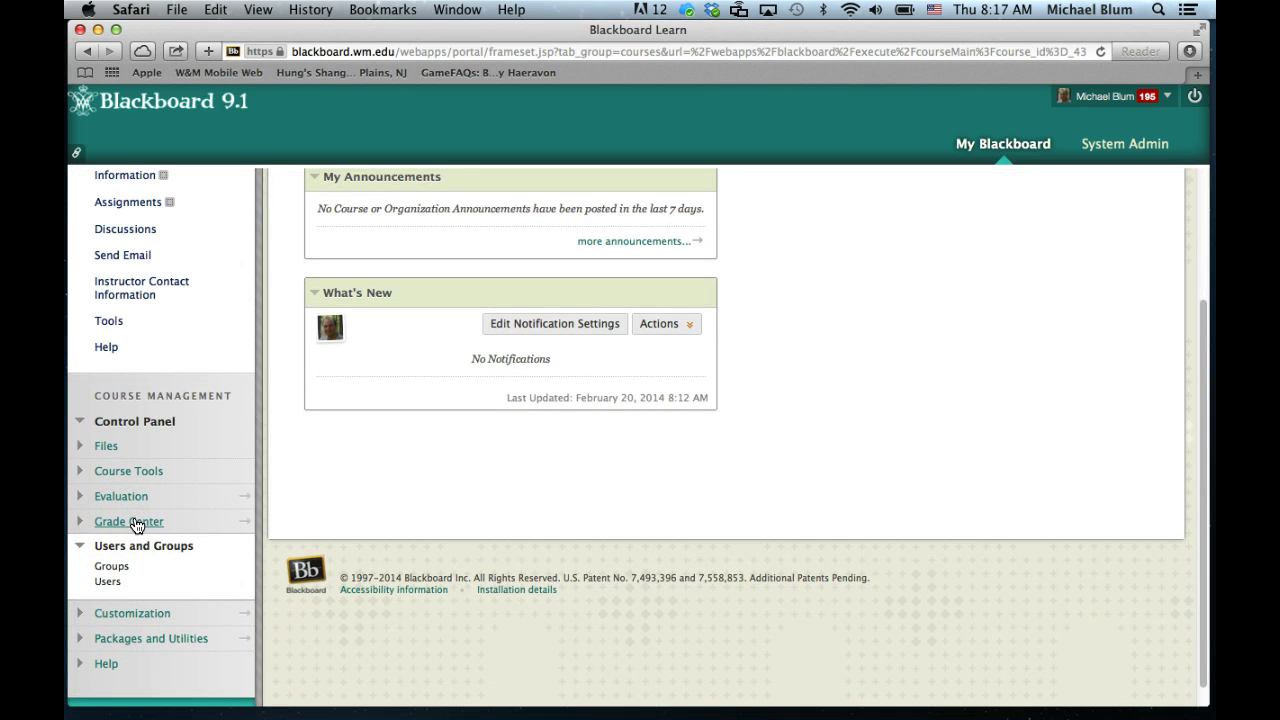
{"action": "left_click", "coordinate": [133, 521]}
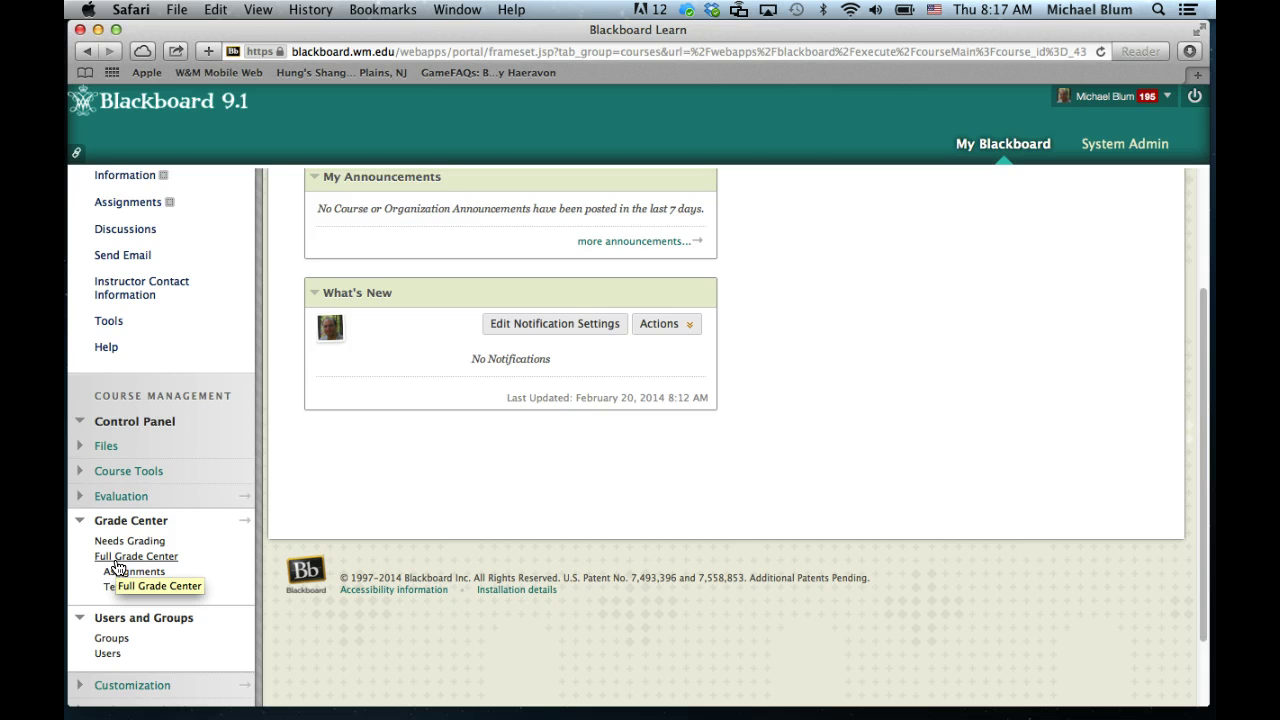
{"action": "left_click", "coordinate": [118, 560]}
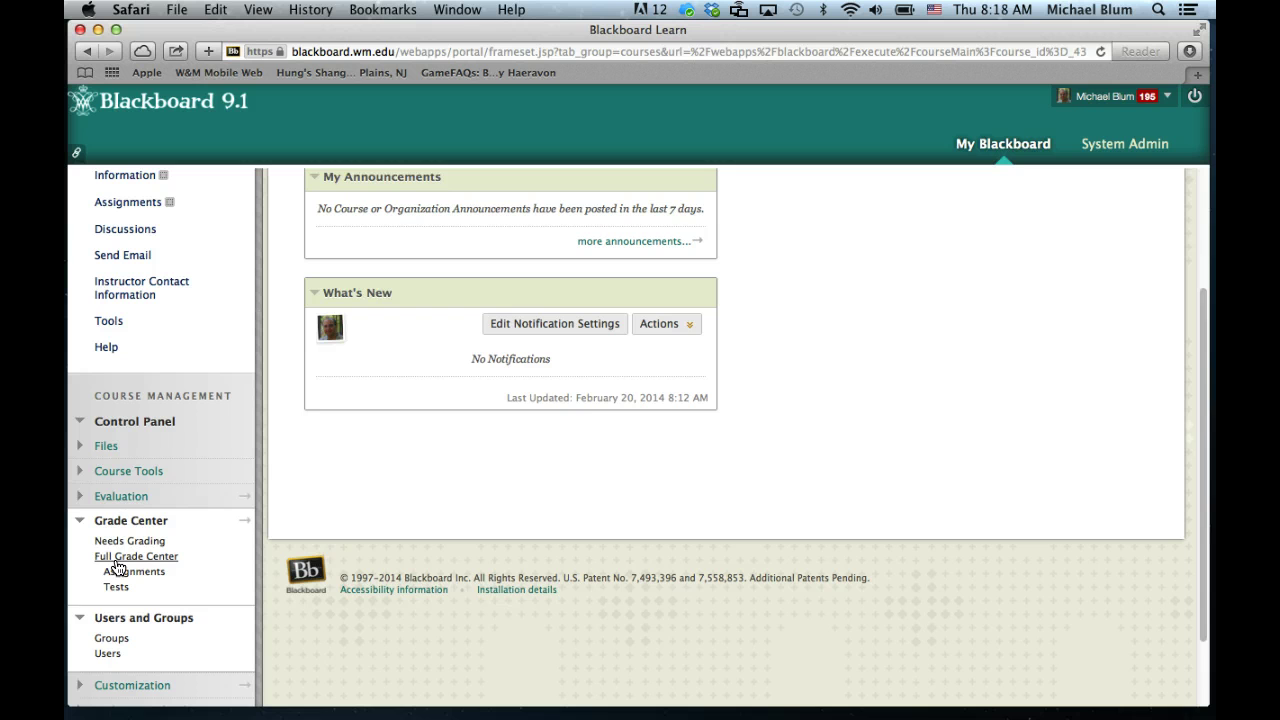
{"action": "left_click", "coordinate": [116, 562]}
{"action": "left_click", "coordinate": [118, 562]}
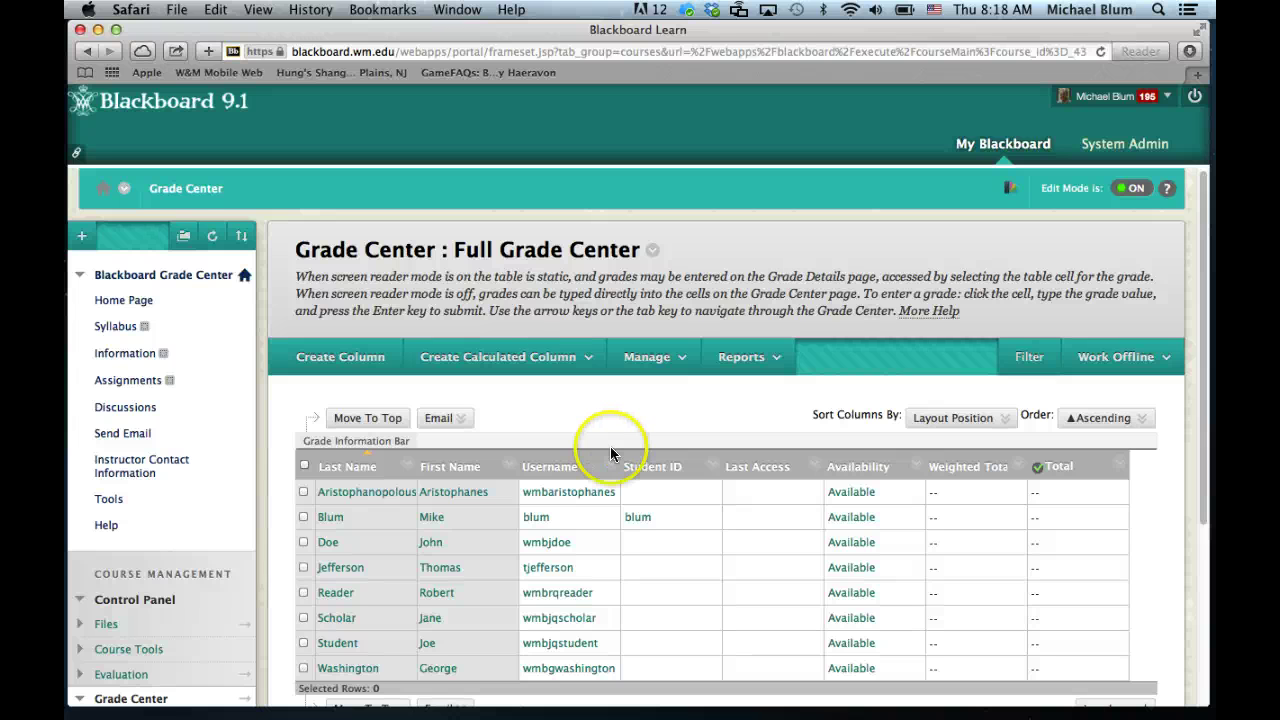
Step: Review the eight students and the Full Grade Center column headers, including Student ID
{"action": "mouse_move", "coordinate": [657, 466]}
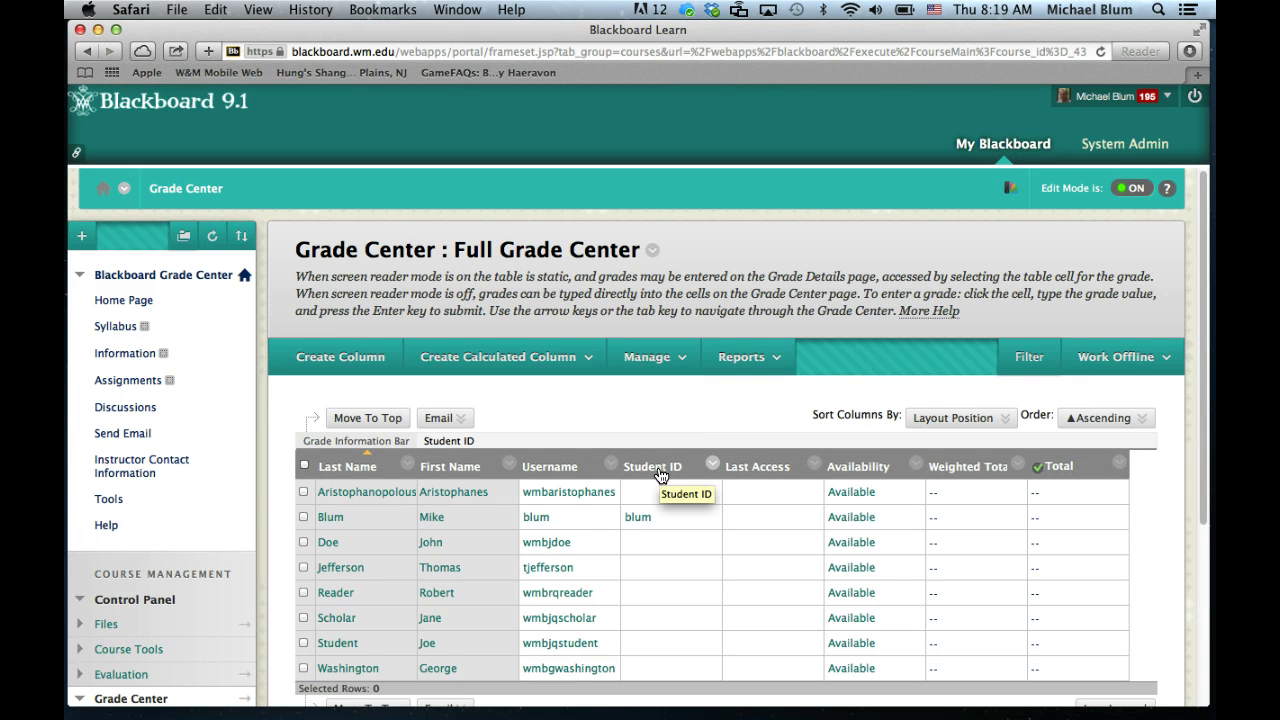
Step: Hide the Student ID column using its header menu's Hide Column option
{"action": "left_click", "coordinate": [711, 467]}
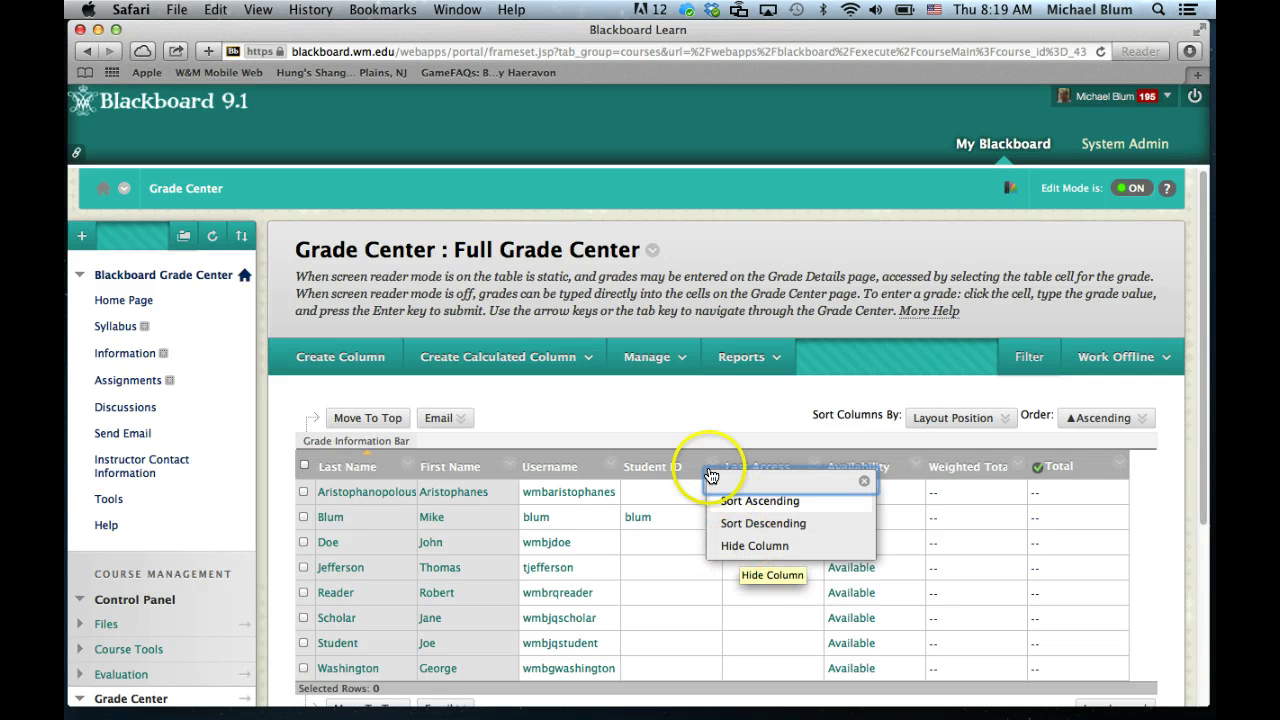
{"action": "left_click", "coordinate": [741, 549]}
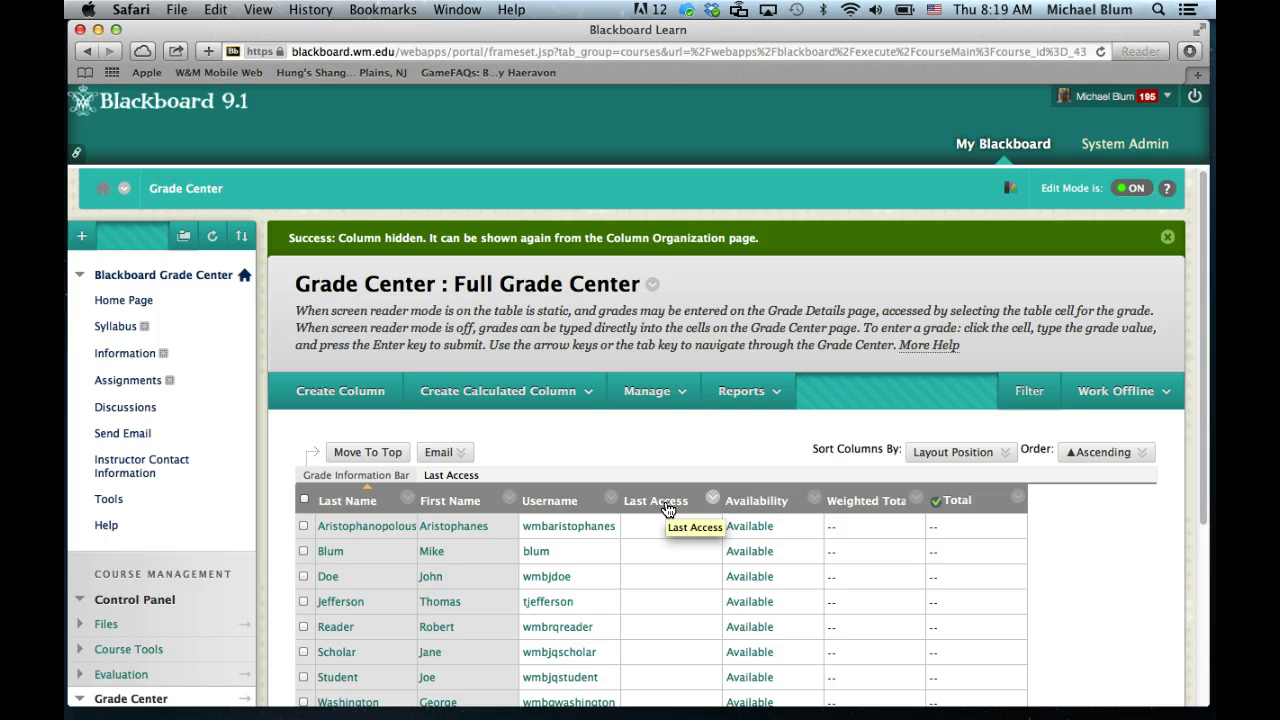
{"action": "left_click", "coordinate": [645, 393]}
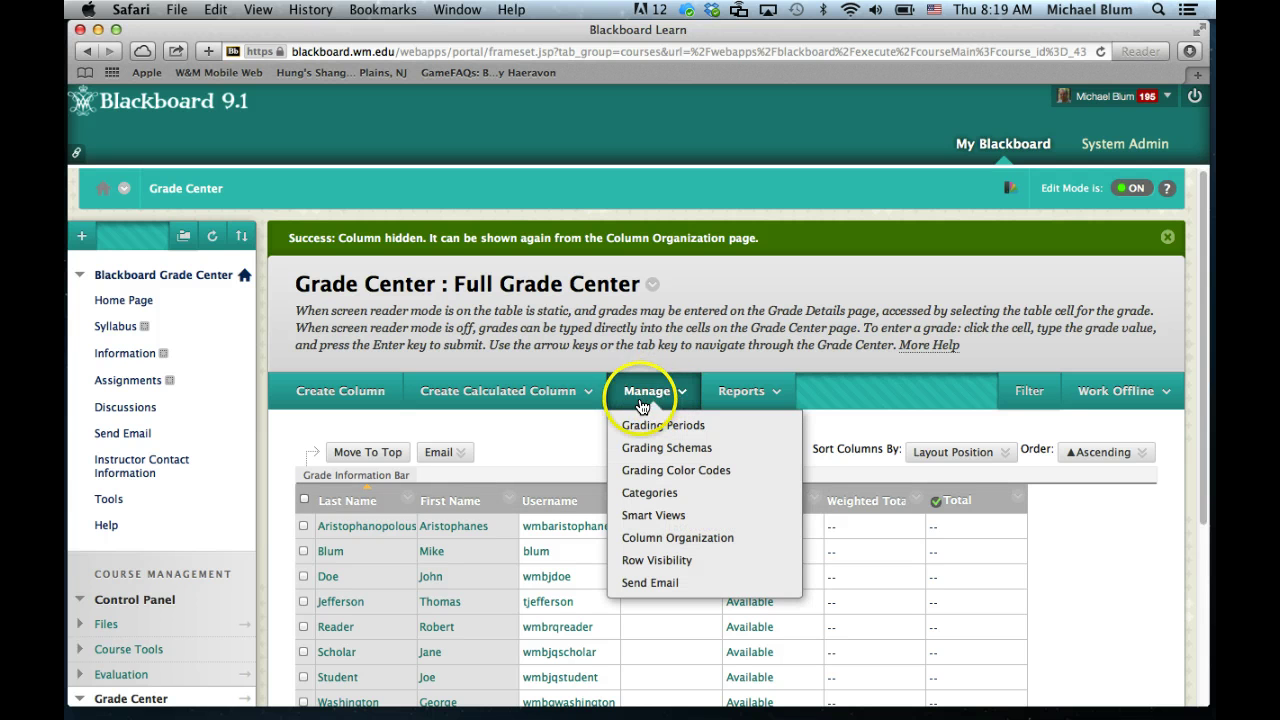
Step: Select the Last Access and Availability columns on the Column Organization page
{"action": "left_click", "coordinate": [645, 541]}
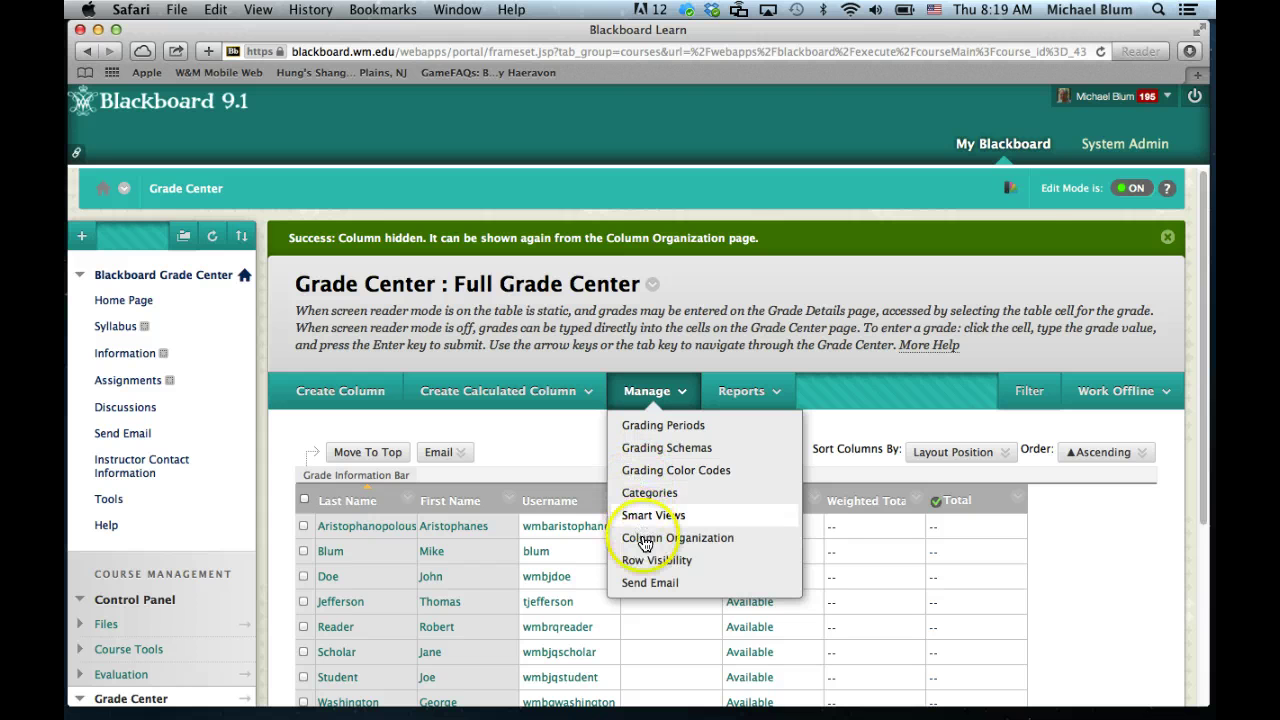
{"action": "left_click", "coordinate": [645, 541]}
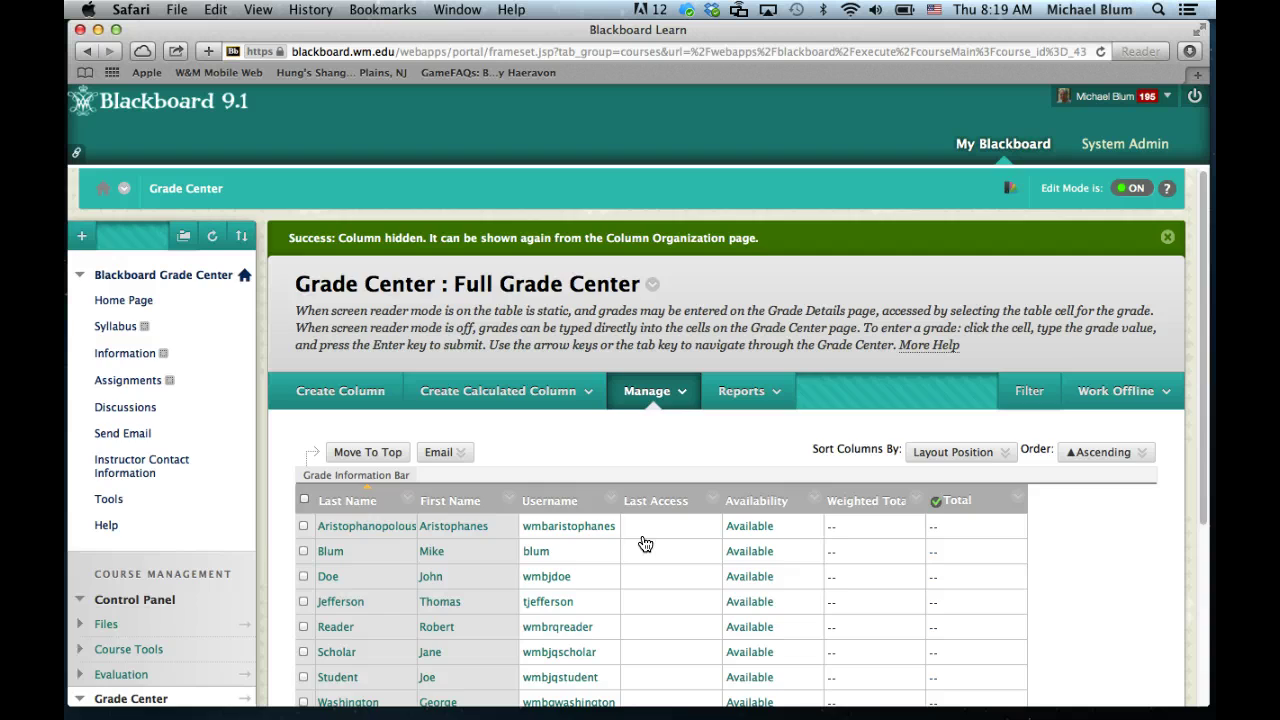
{"action": "scroll", "coordinate": [645, 543], "scroll_direction": "down", "scroll_amount": 5}
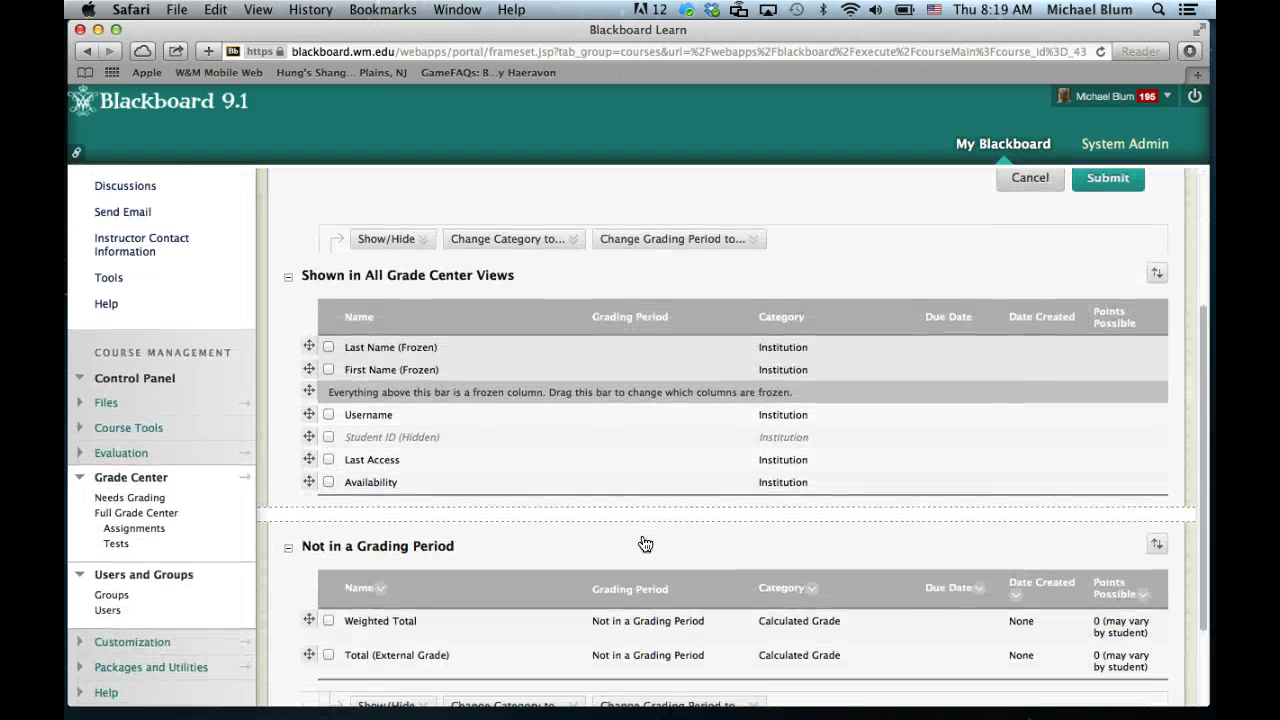
{"action": "left_click", "coordinate": [371, 486]}
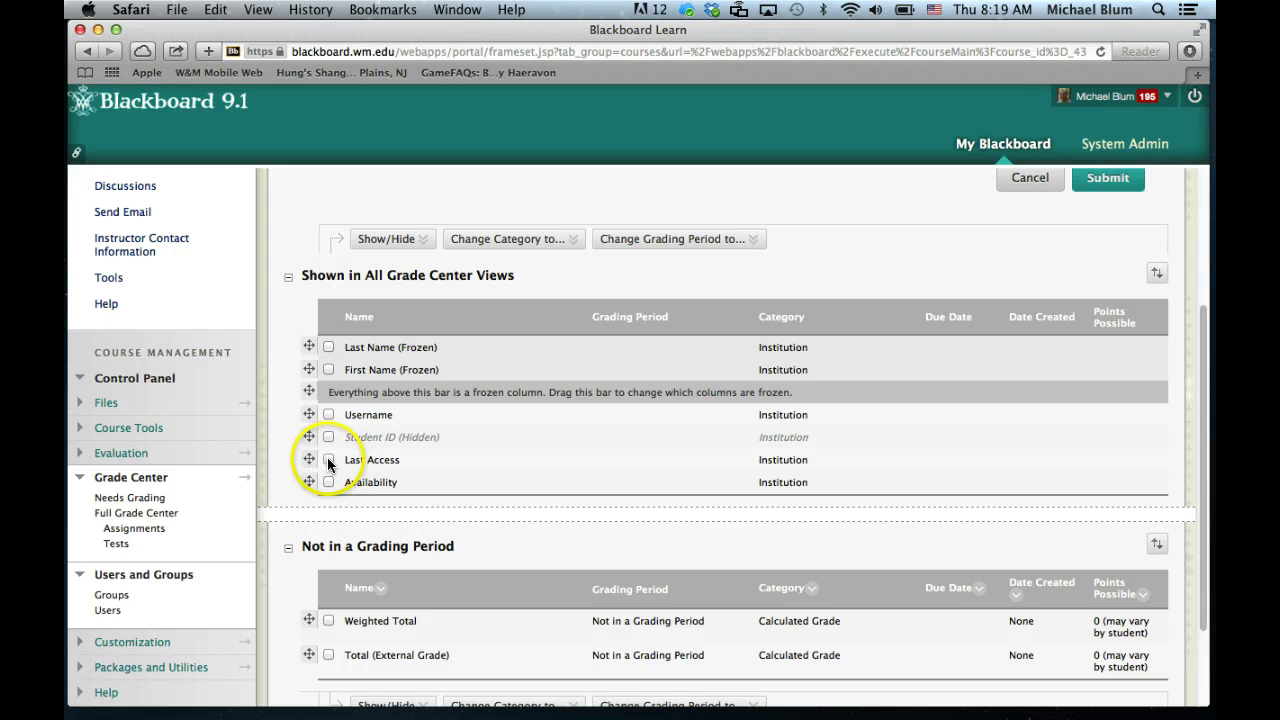
{"action": "left_click", "coordinate": [329, 459]}
{"action": "left_click", "coordinate": [328, 481]}
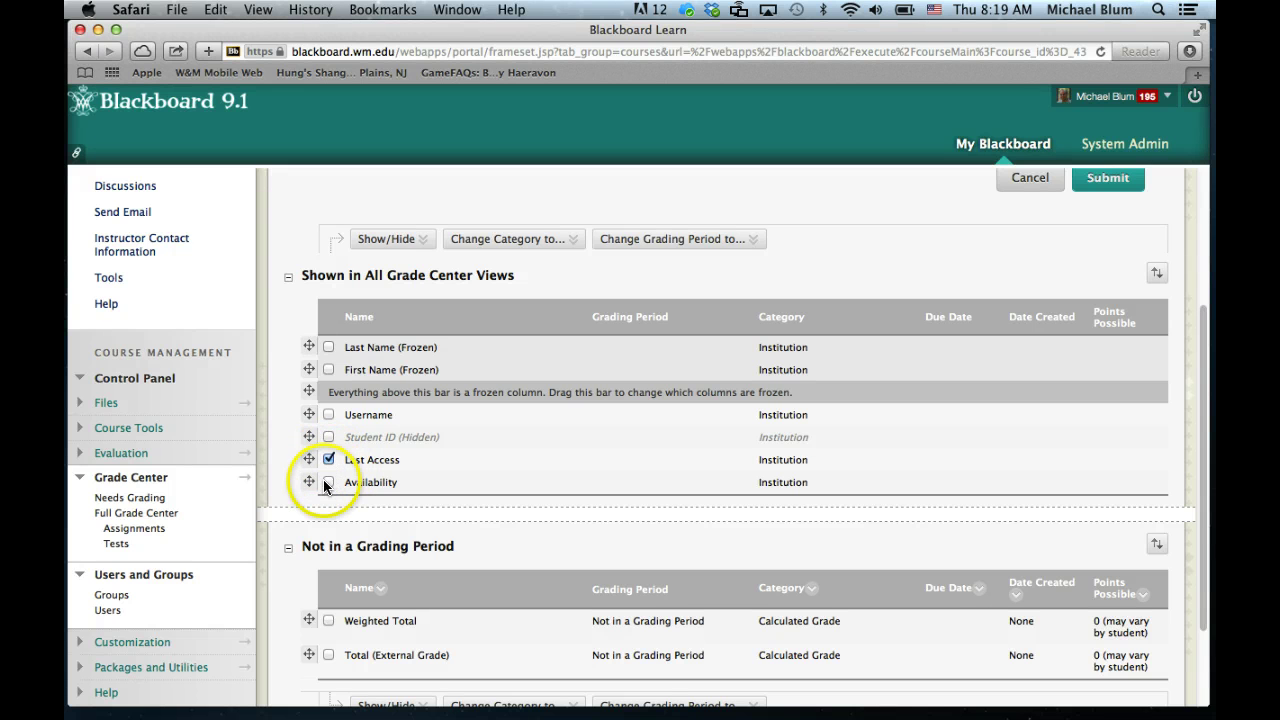
{"action": "left_click", "coordinate": [277, 566]}
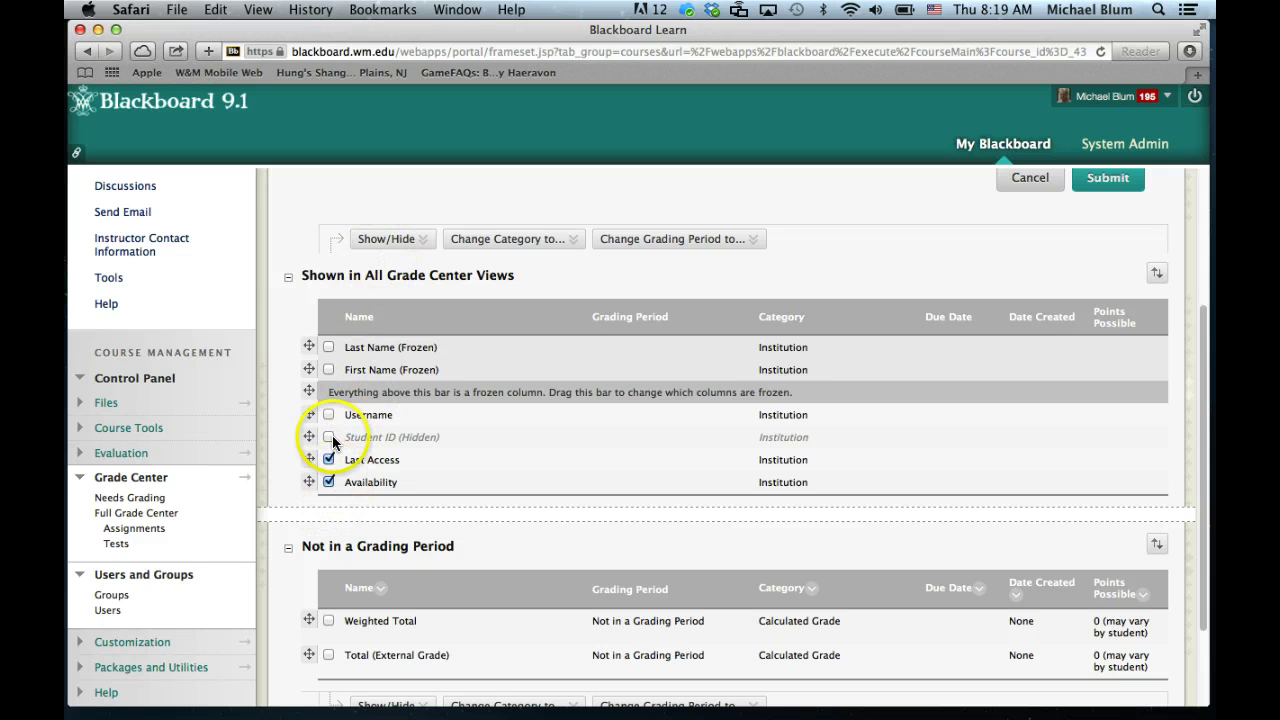
Step: Hide the selected Last Access and Availability columns and submit the column organization
{"action": "left_click", "coordinate": [400, 242]}
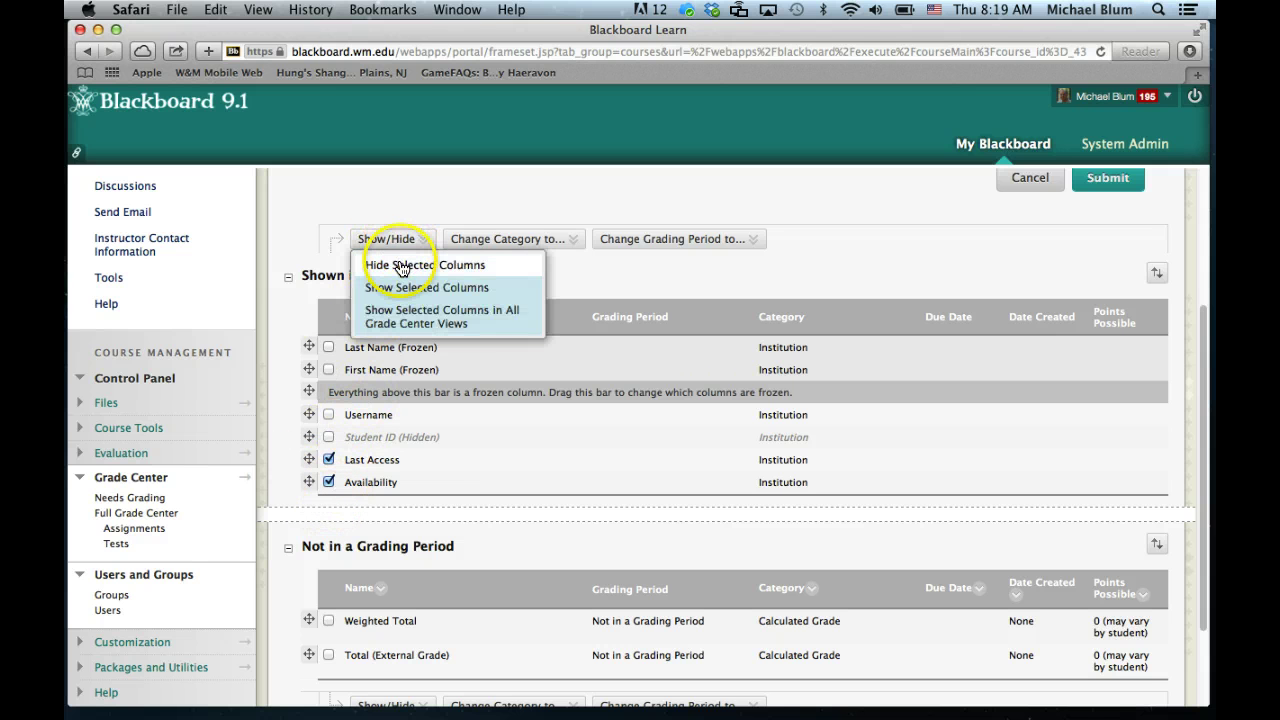
{"action": "left_click", "coordinate": [400, 265]}
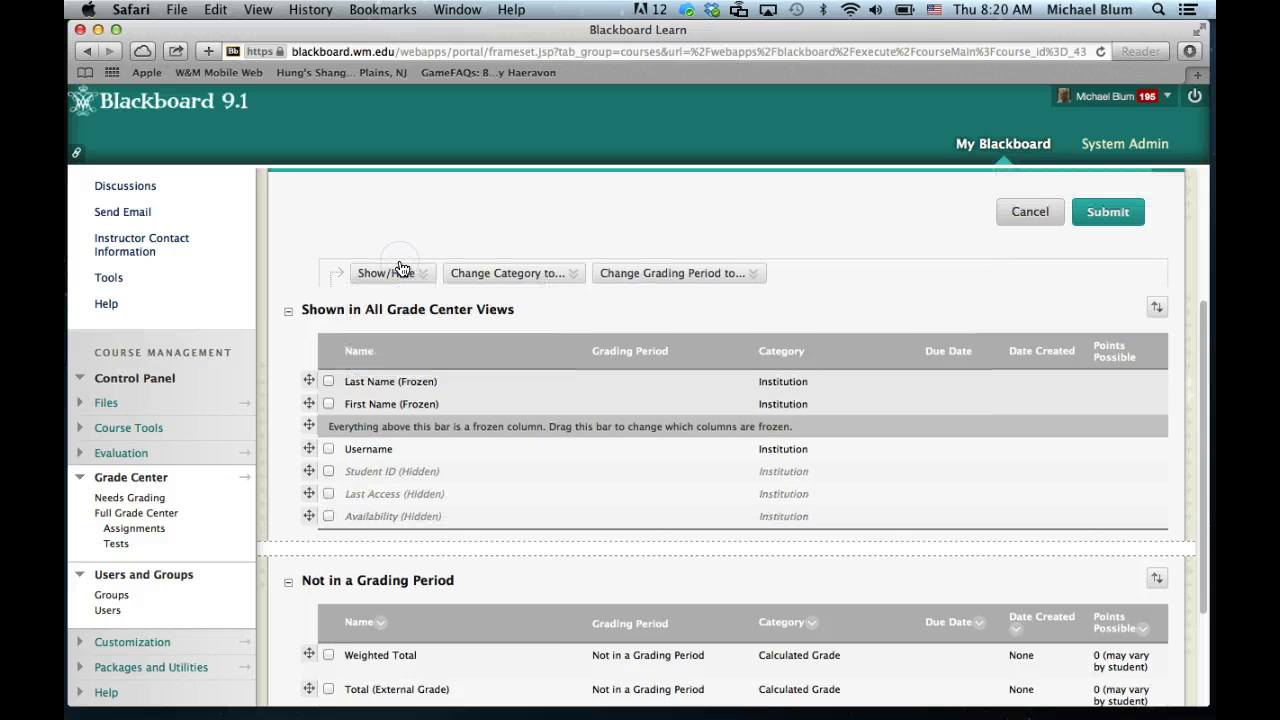
{"action": "left_click", "coordinate": [411, 492]}
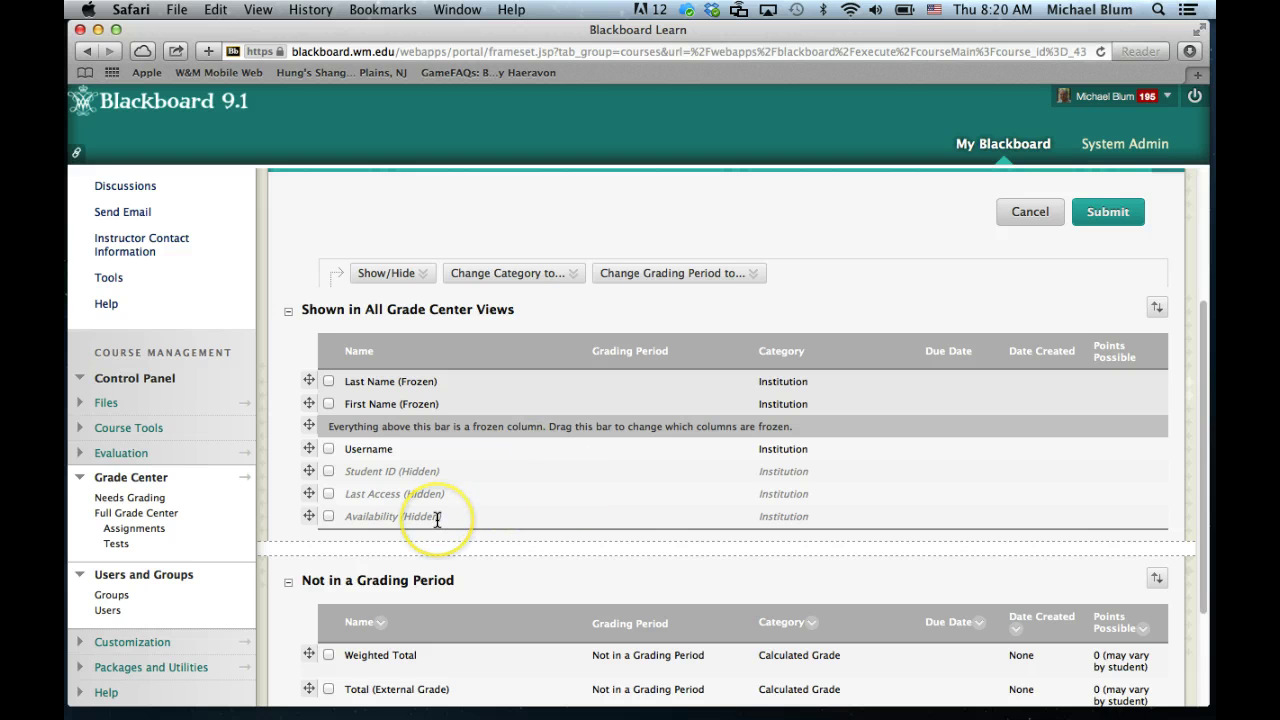
{"action": "scroll", "coordinate": [437, 519], "scroll_direction": "up", "scroll_amount": 1}
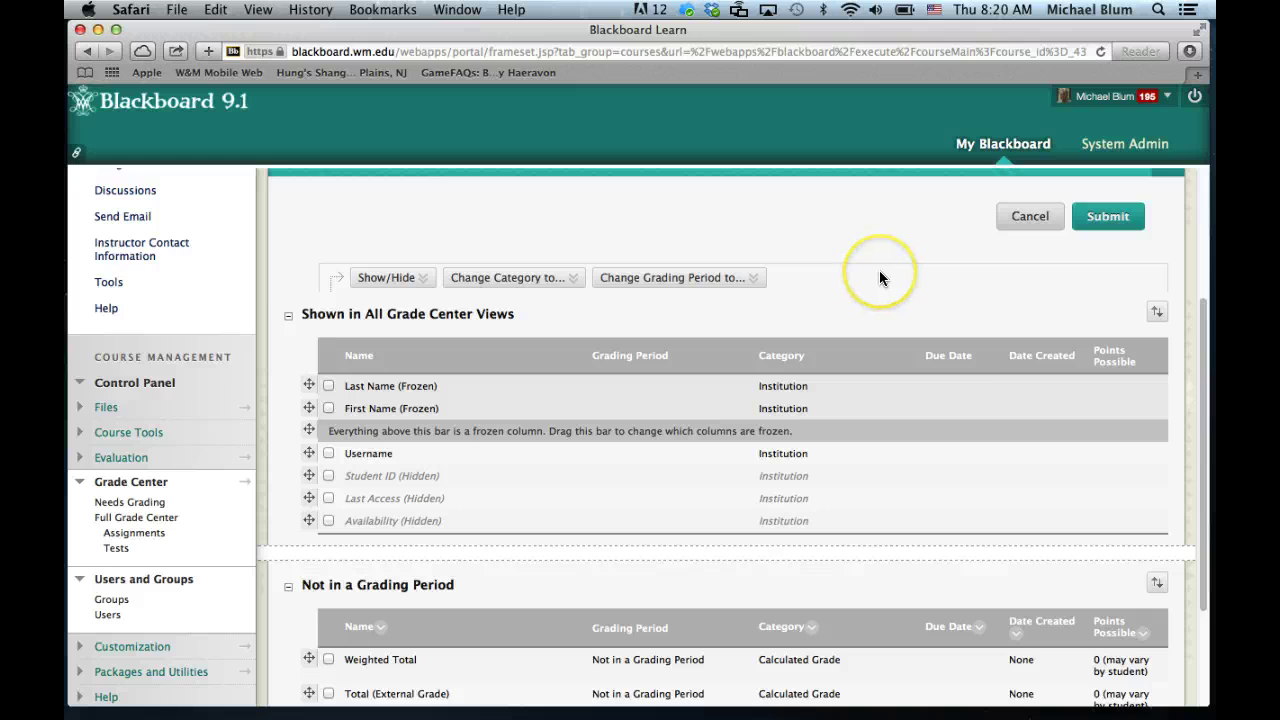
{"action": "scroll", "coordinate": [879, 272], "scroll_direction": "up", "scroll_amount": 5}
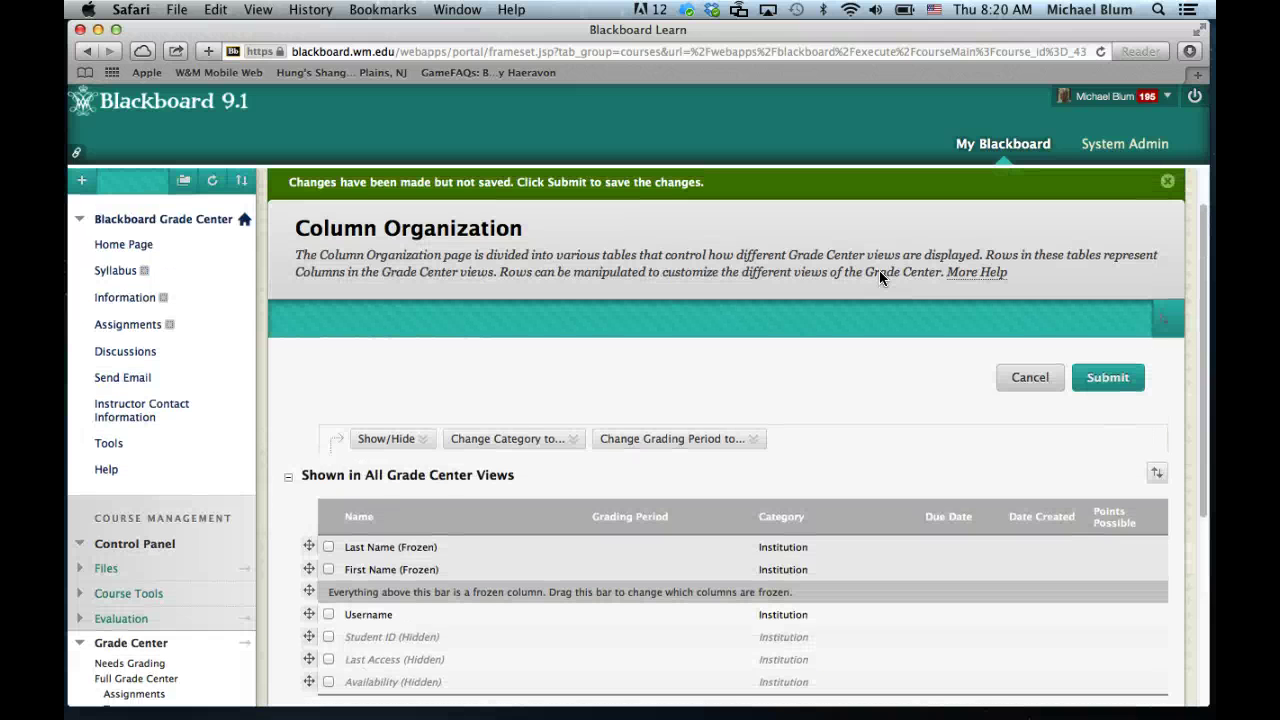
{"action": "left_click", "coordinate": [1105, 385]}
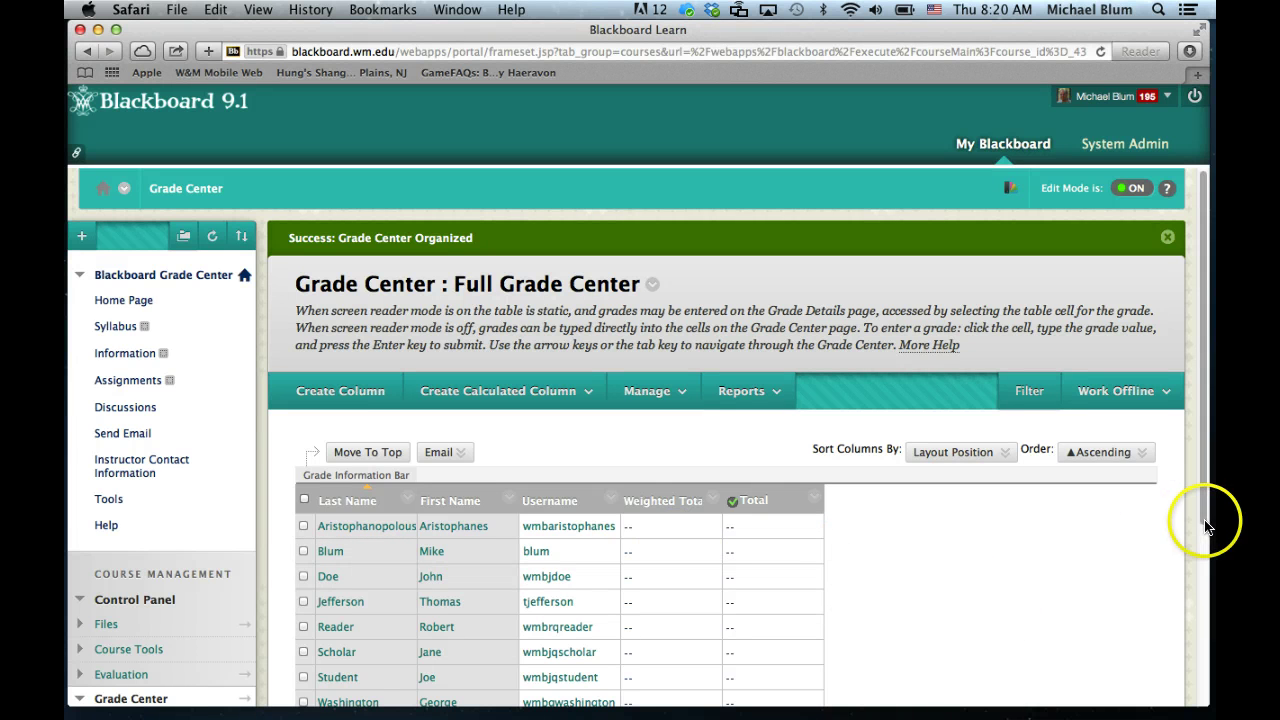
{"action": "left_click_drag", "start_coordinate": [1206, 522], "coordinate": [1205, 592]}
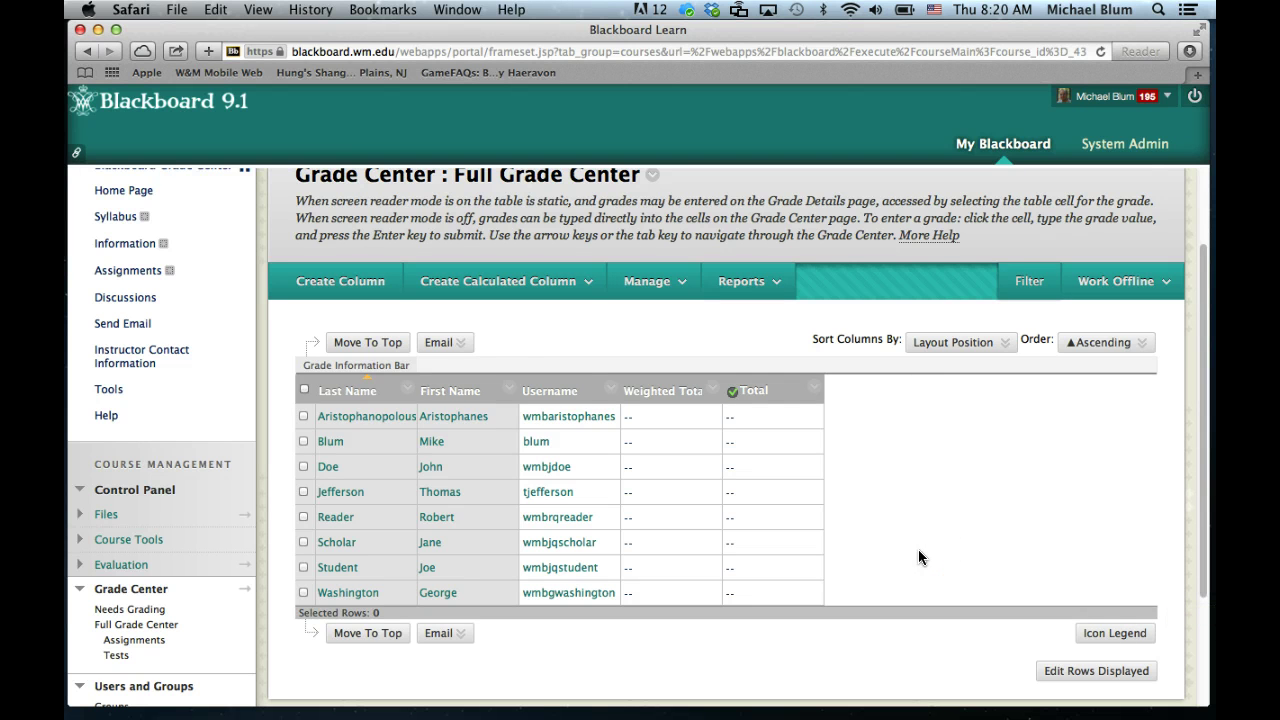
Step: Compare the Total and Weighted Total headers and bring up the Weighted Total column menu
{"action": "mouse_move", "coordinate": [757, 400]}
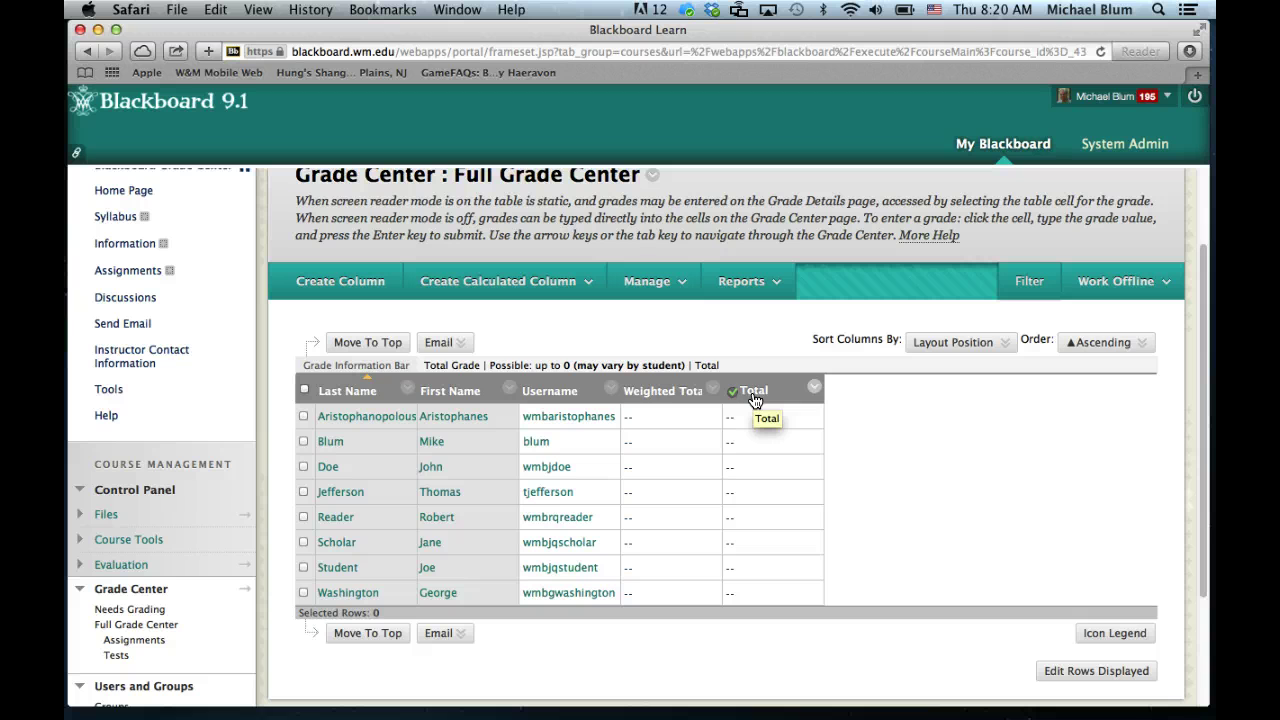
{"action": "left_click", "coordinate": [660, 392]}
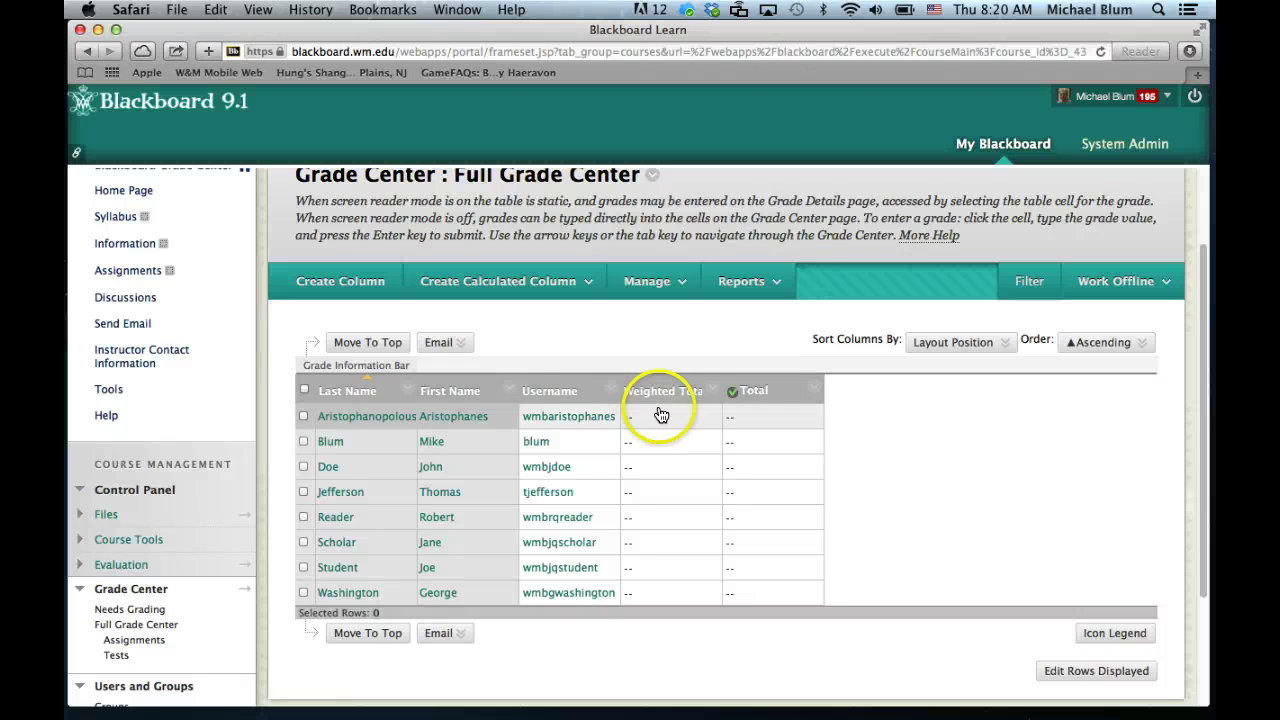
{"action": "mouse_move", "coordinate": [752, 393]}
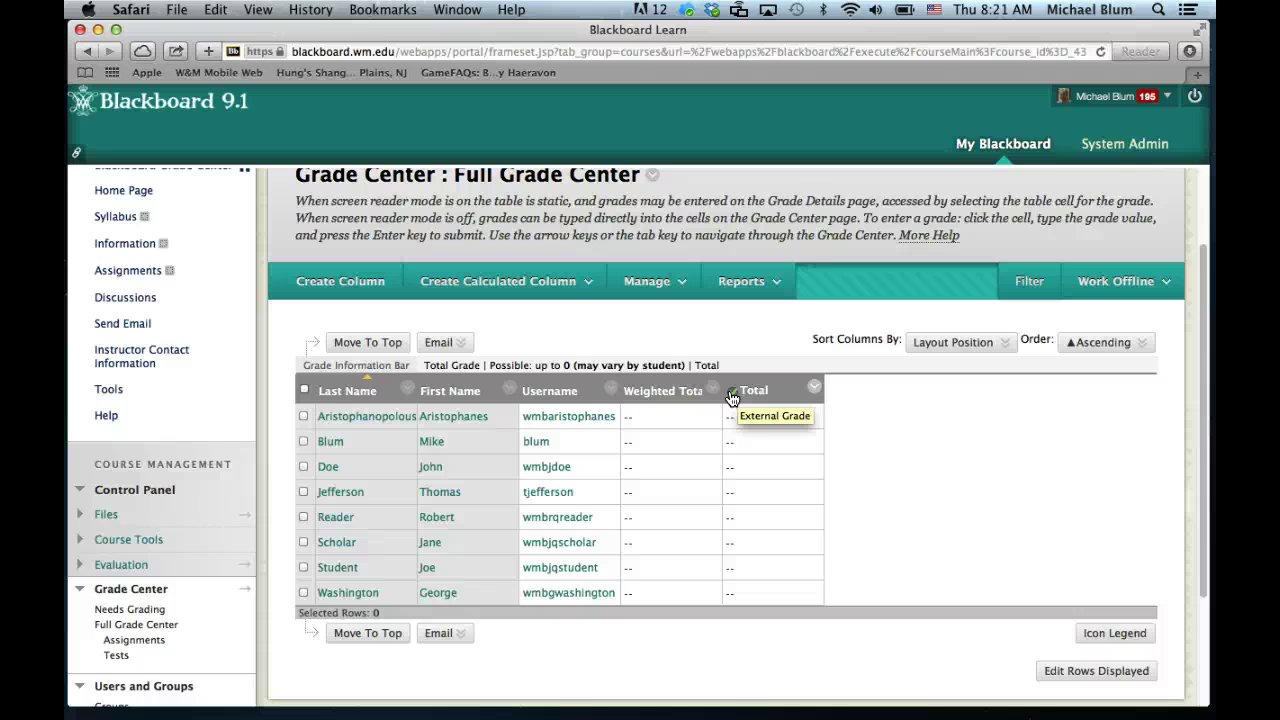
{"action": "left_click", "coordinate": [665, 392]}
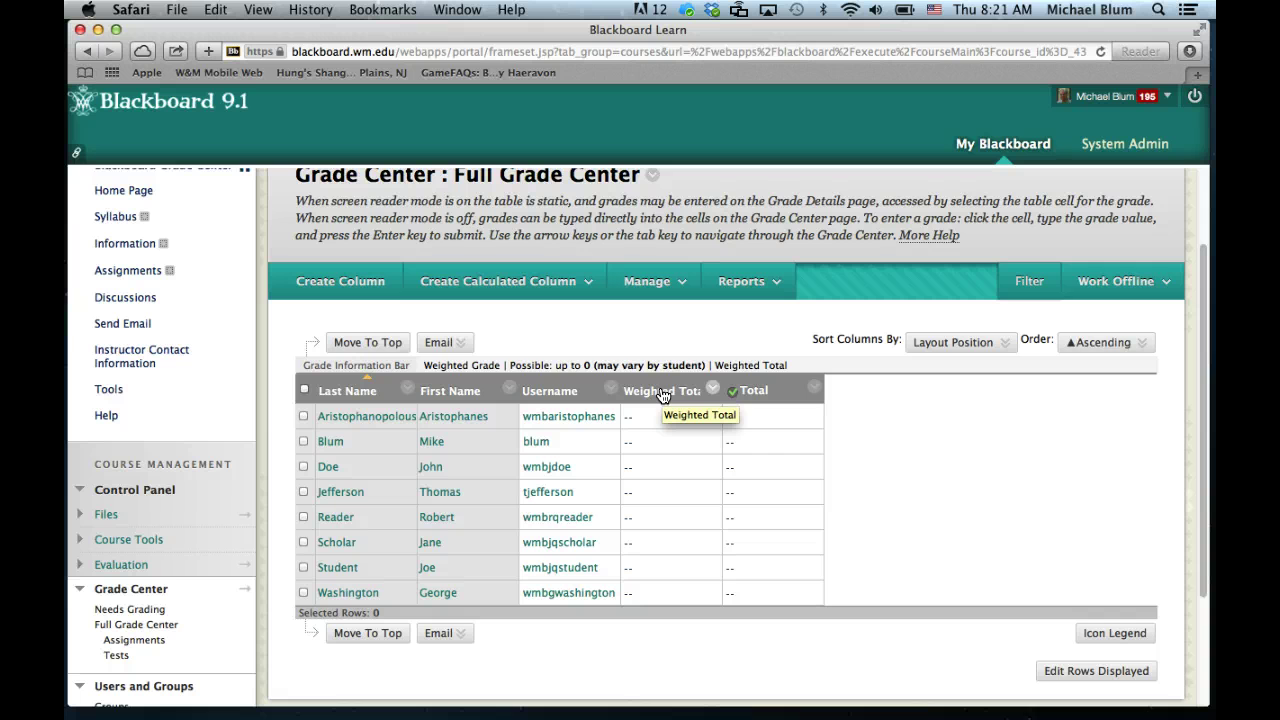
{"action": "left_click", "coordinate": [711, 391]}
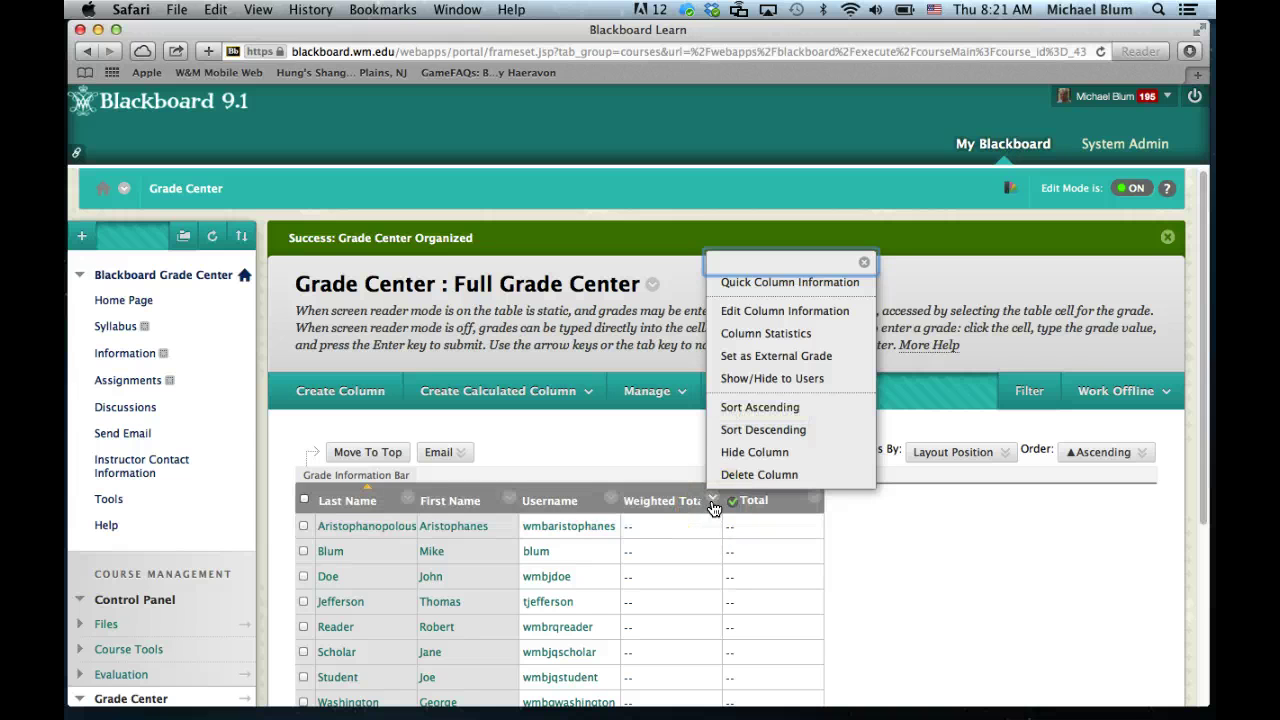
Step: Set Weighted Total as the external grade, then delete the Total column and confirm with OK
{"action": "left_click", "coordinate": [744, 358]}
{"action": "left_click", "coordinate": [634, 504]}
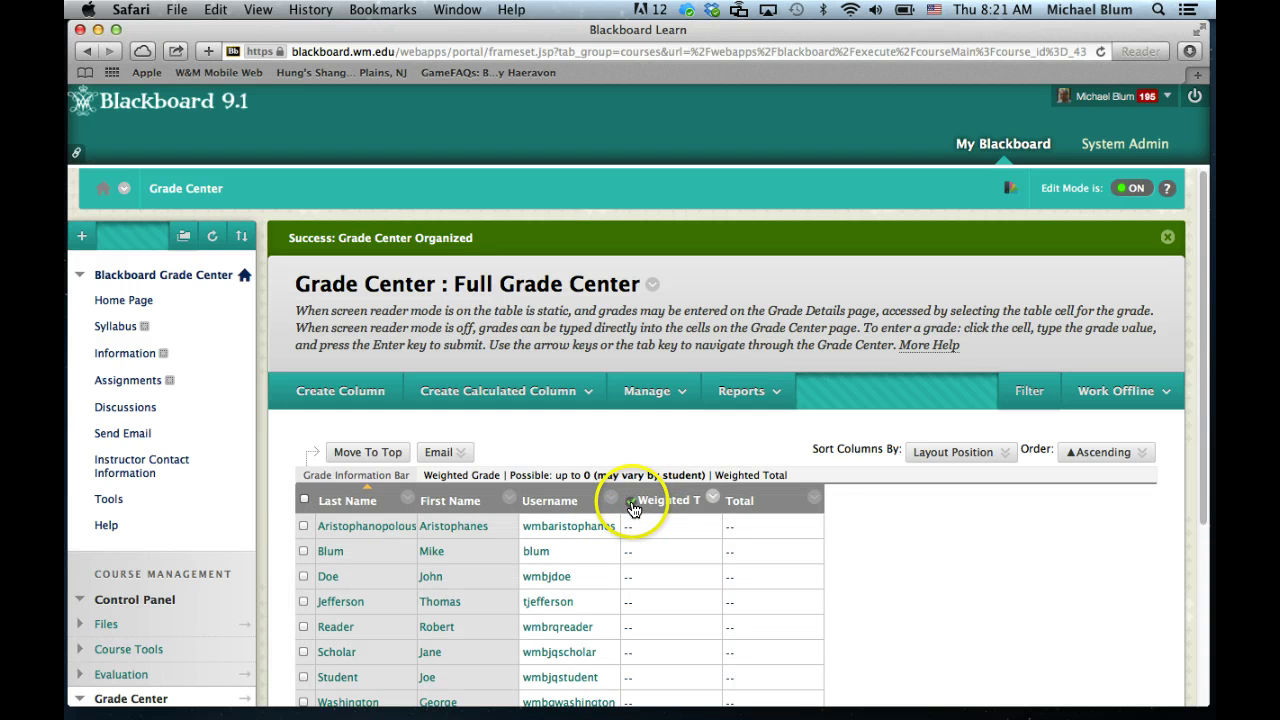
{"action": "left_click", "coordinate": [814, 502]}
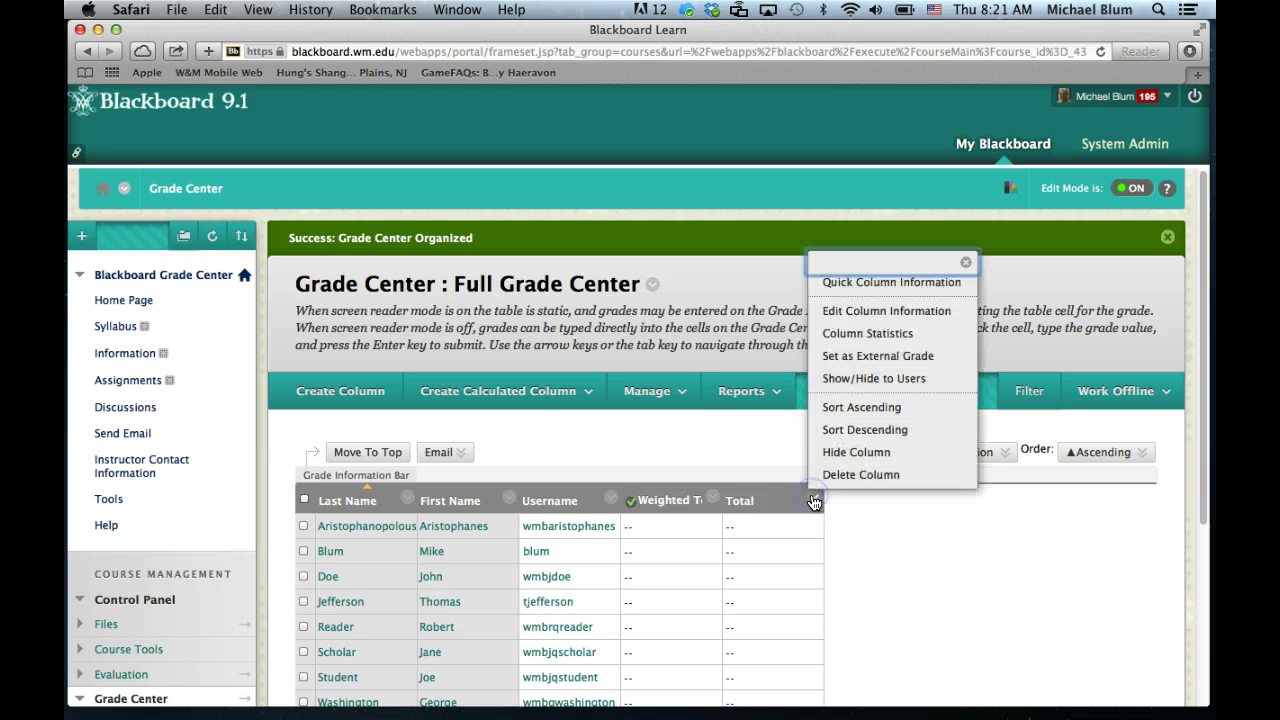
{"action": "left_click_drag", "start_coordinate": [814, 502], "coordinate": [840, 481]}
{"action": "left_click", "coordinate": [840, 478]}
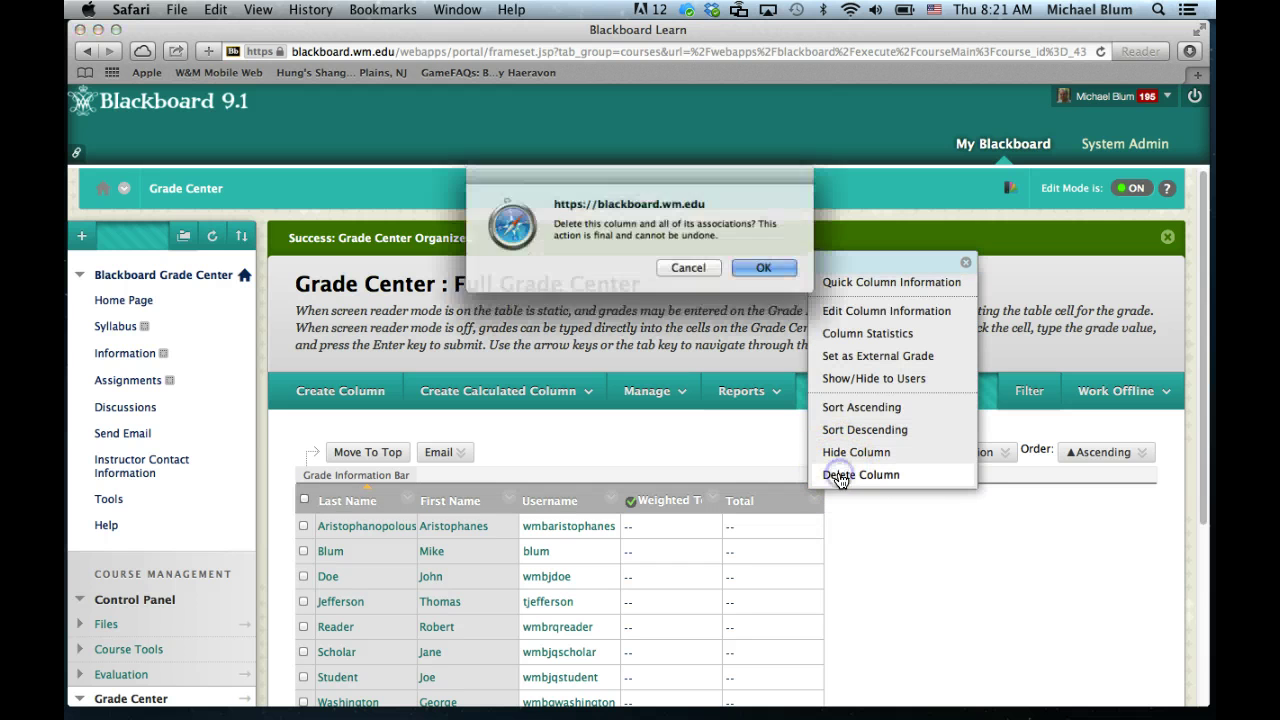
{"action": "left_click_drag", "start_coordinate": [693, 245], "coordinate": [771, 266]}
{"action": "left_click", "coordinate": [772, 272]}
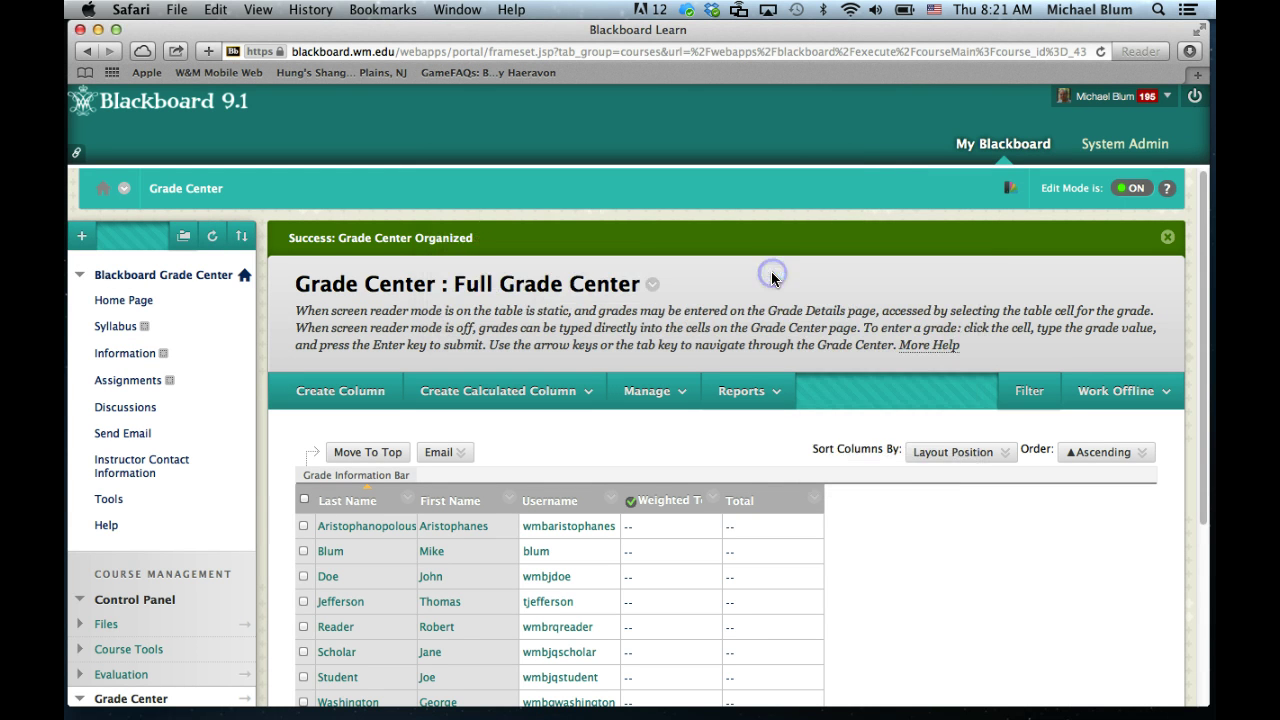